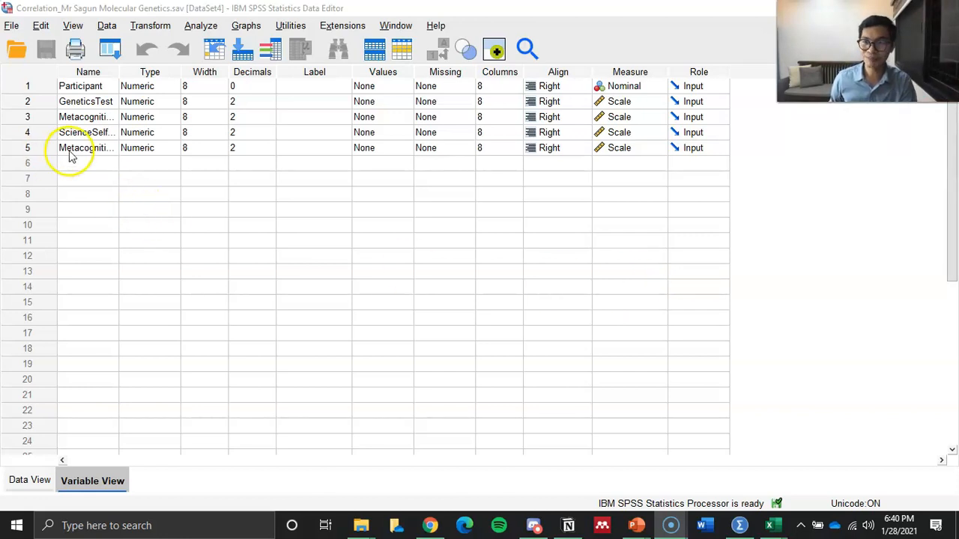
Check the Participant variable's measurement level options and widen the Name column to show more of the long variable names.
left_click(81, 85)
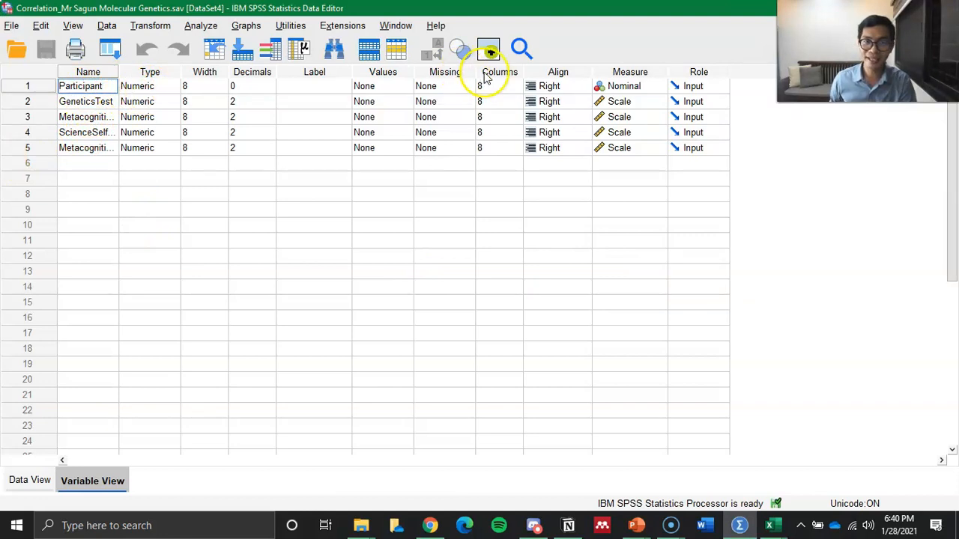
left_click(621, 86)
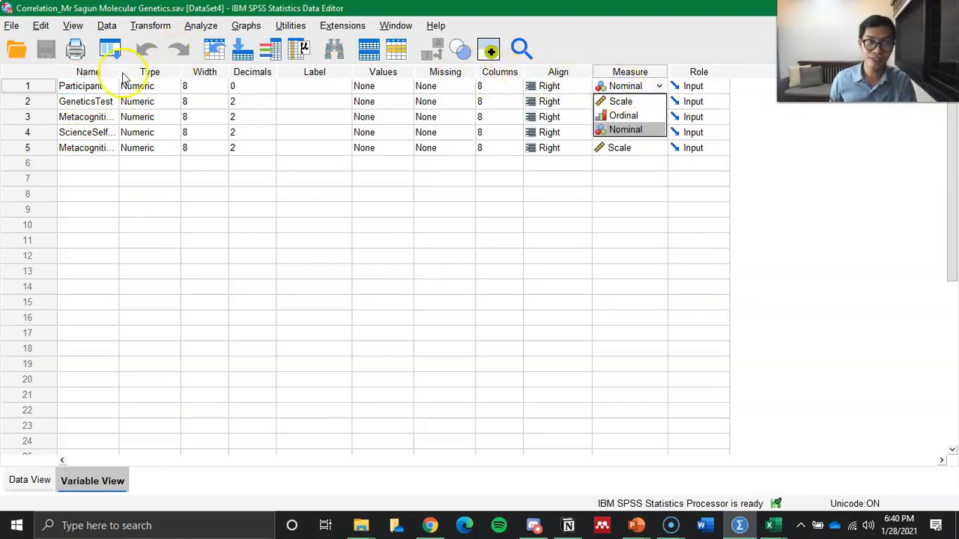
left_click(103, 104)
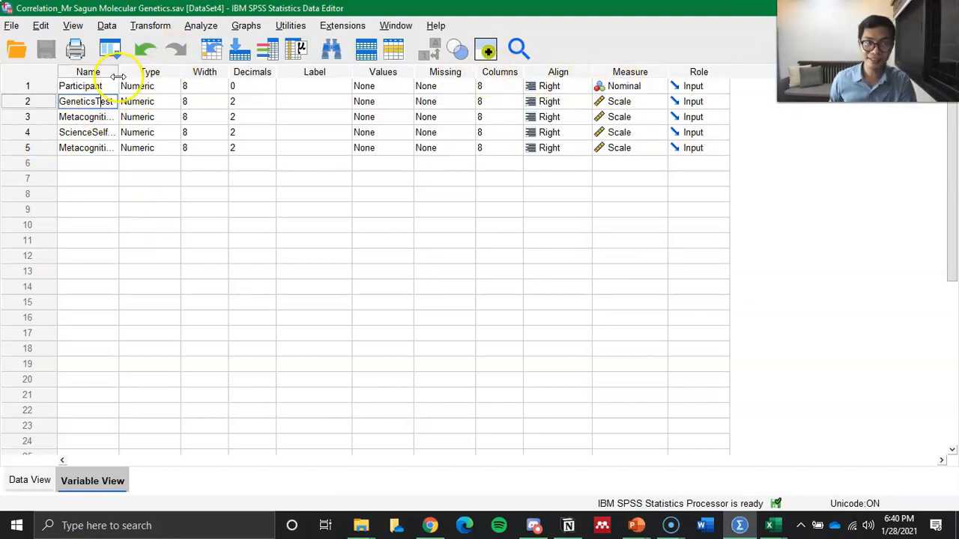
left_click_drag(119, 73, 160, 75)
left_click(97, 120)
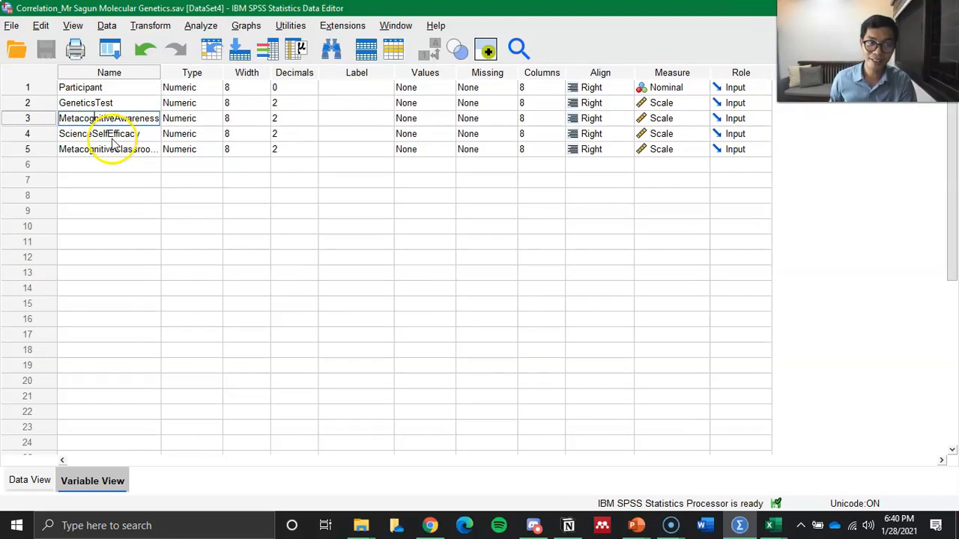
left_click(110, 135)
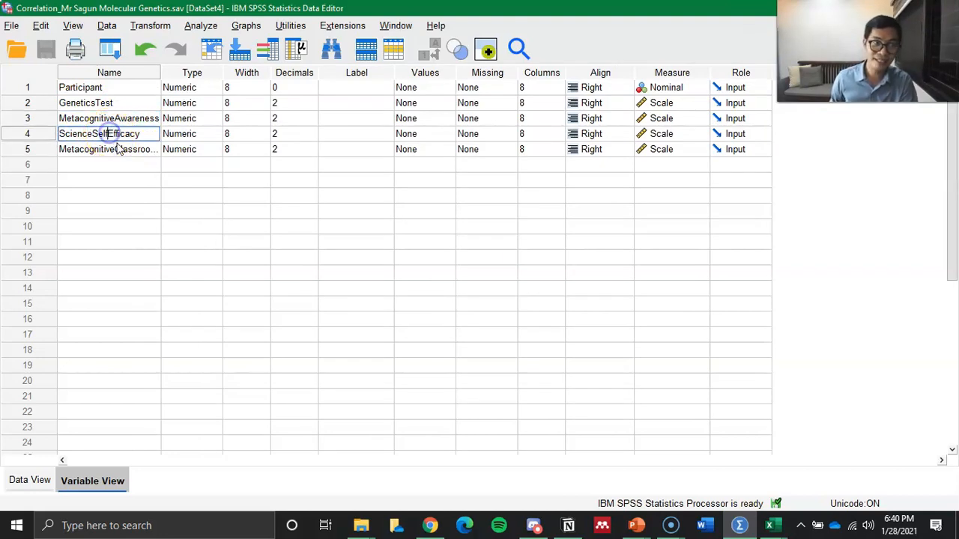
left_click(116, 152)
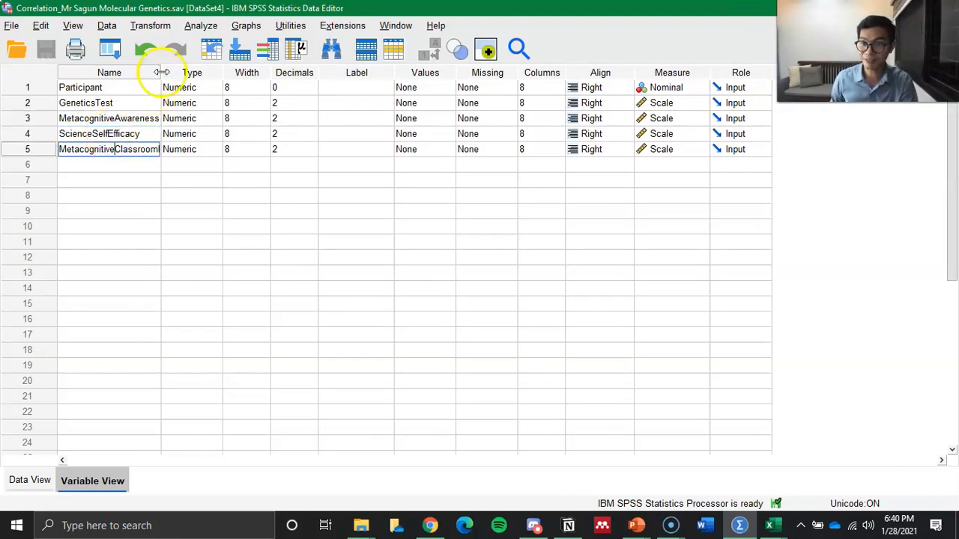
left_click_drag(162, 72, 174, 75)
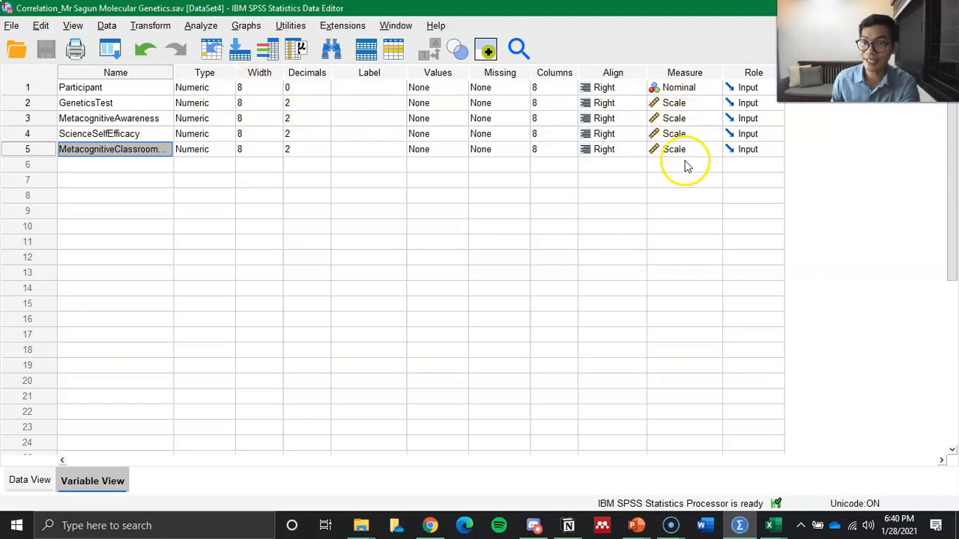
Set up an Explore analysis of the data with GeneticsTest, MetacognitiveAwareness, ScienceSelfEfficacy and MetacognitiveClassroomEnvironment as dependent variables.
left_click(27, 483)
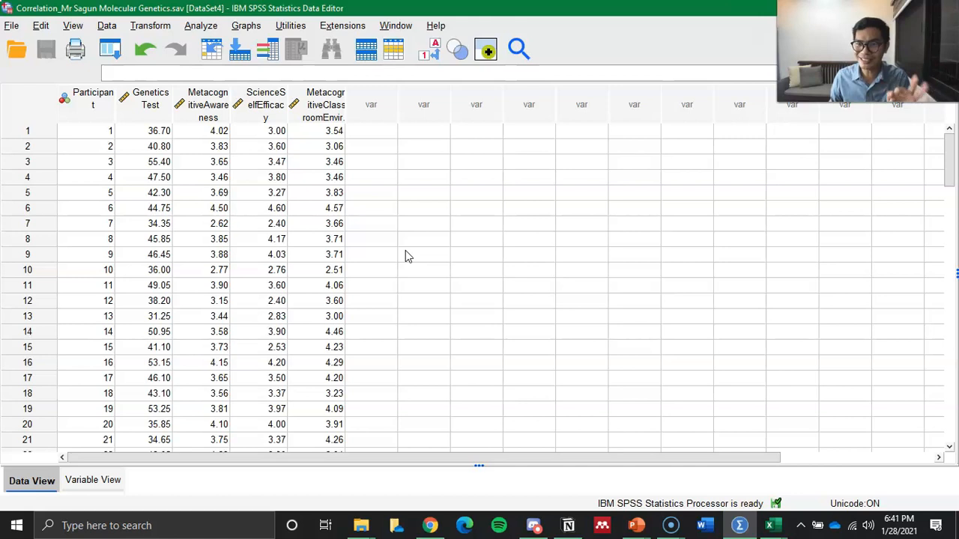
left_click(200, 27)
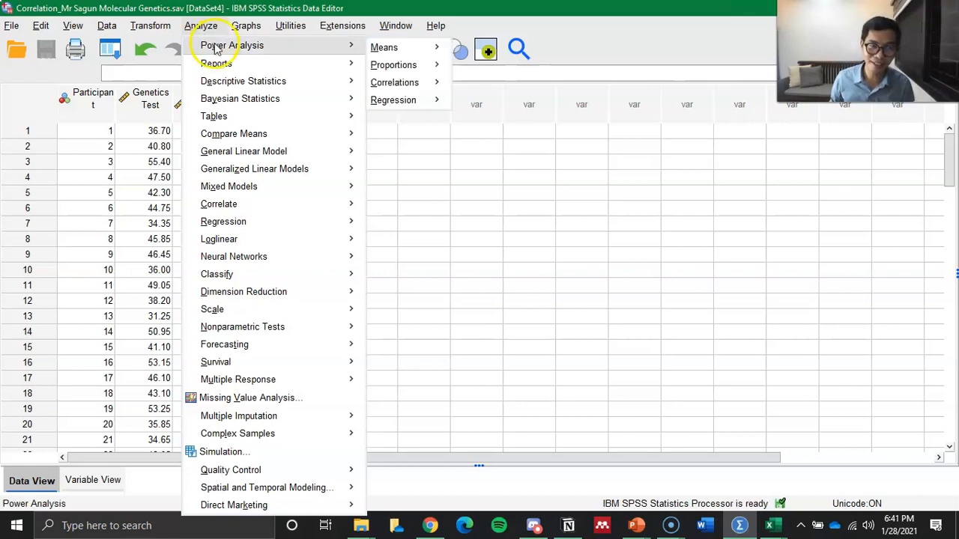
left_click(252, 86)
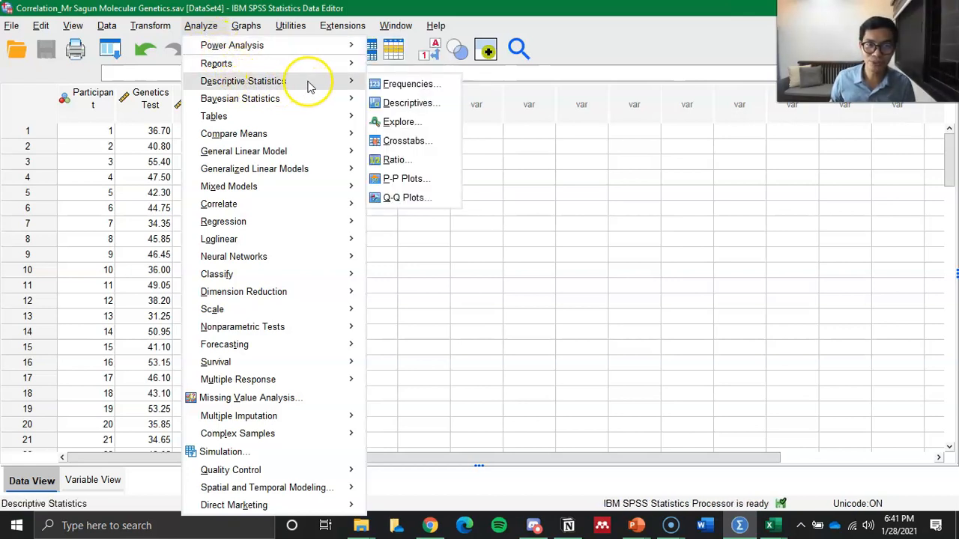
left_click(399, 123)
left_click(341, 182)
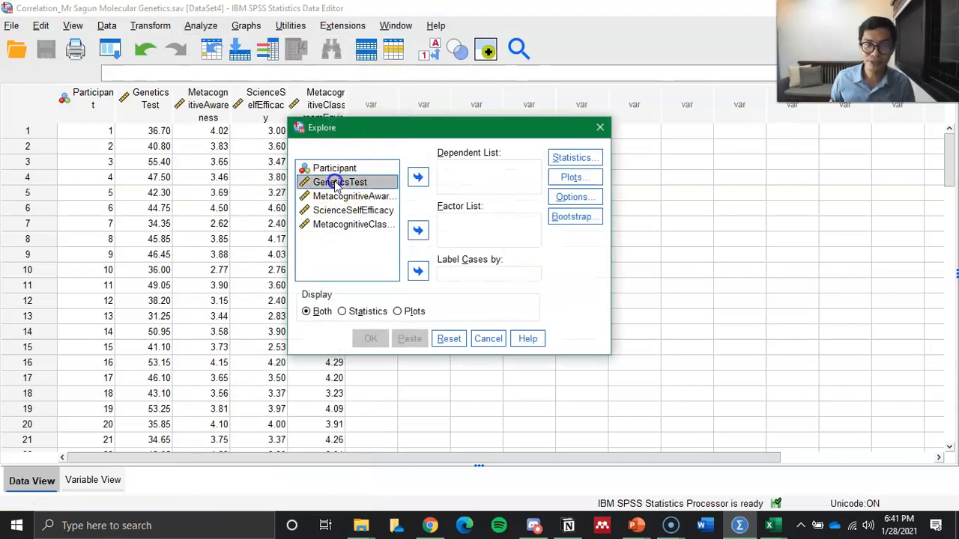
left_click(418, 177)
left_click(379, 182)
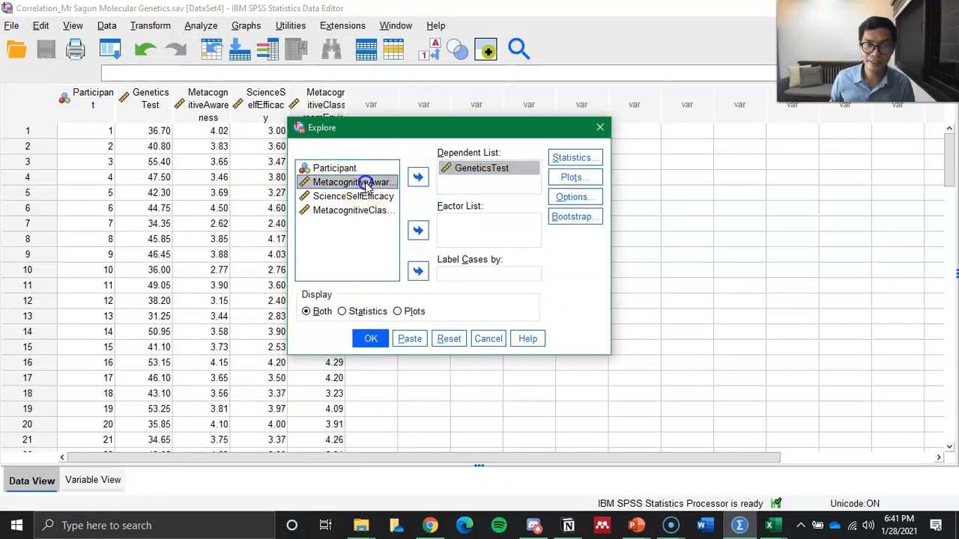
left_click(417, 177)
left_click(392, 183)
left_click(417, 176)
left_click(364, 182)
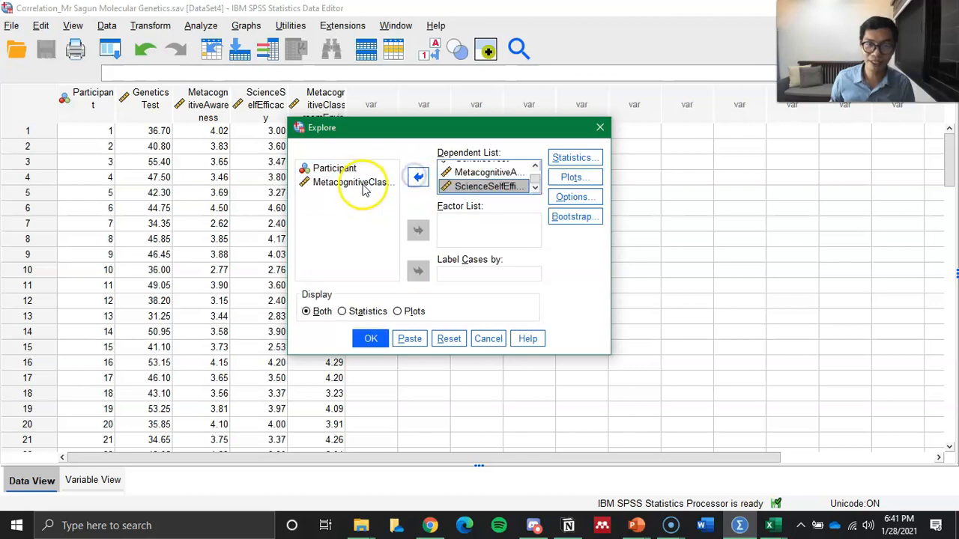
left_click(418, 180)
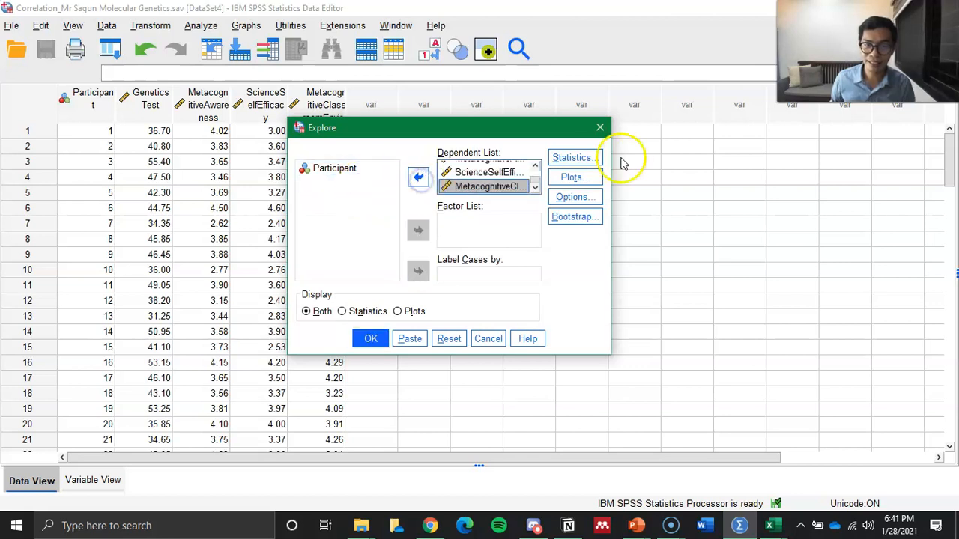
Keep the Explore statistics settings, include histograms and normality plots with tests, and run the analysis.
left_click(574, 157)
left_click(401, 296)
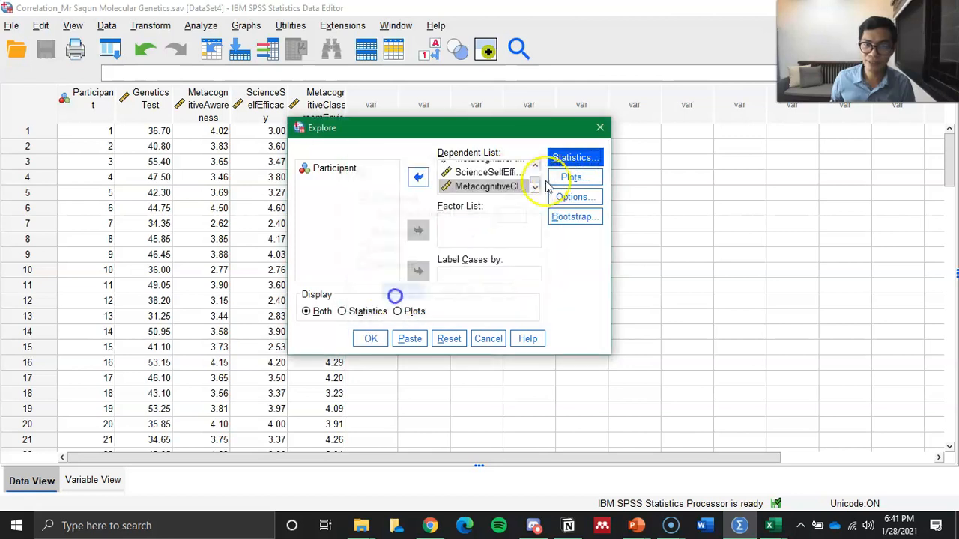
left_click(571, 177)
left_click(480, 183)
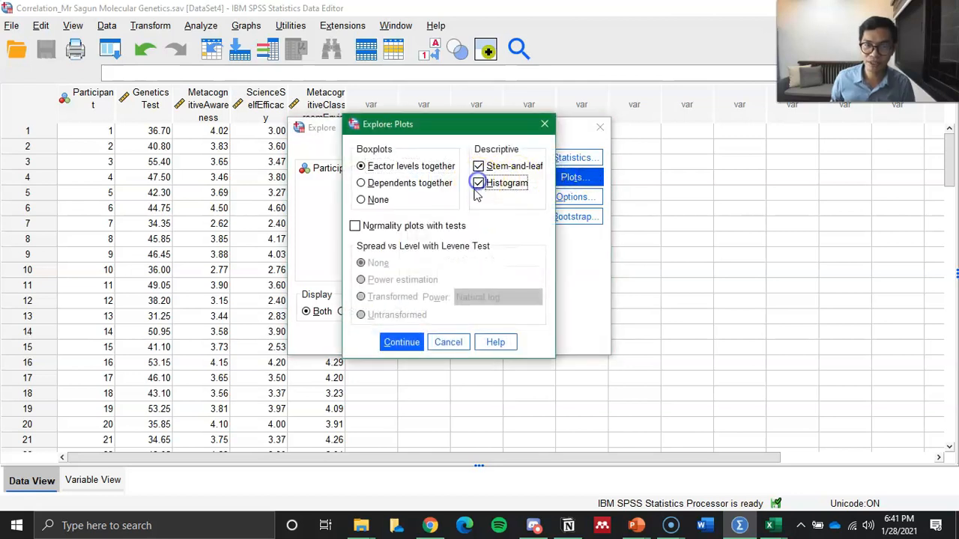
left_click(355, 226)
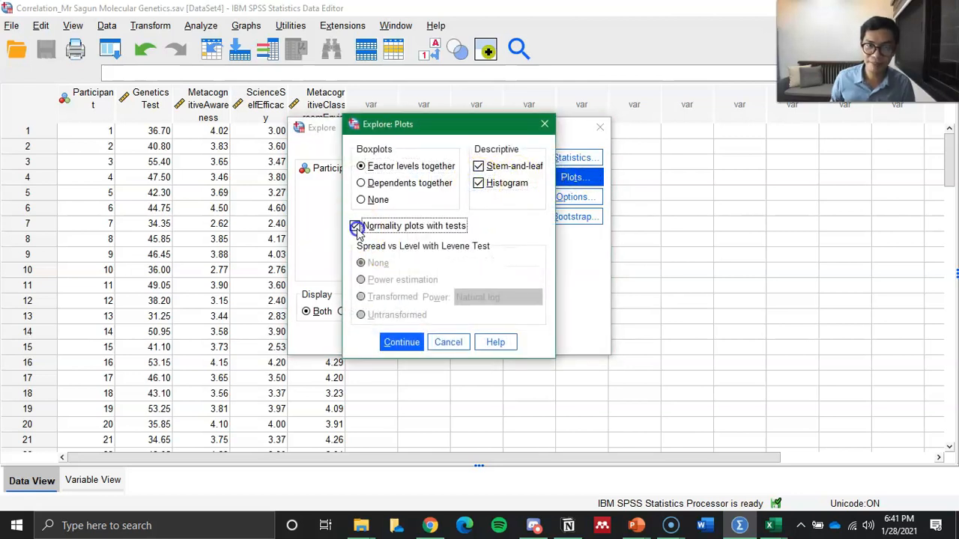
left_click(397, 343)
left_click(370, 340)
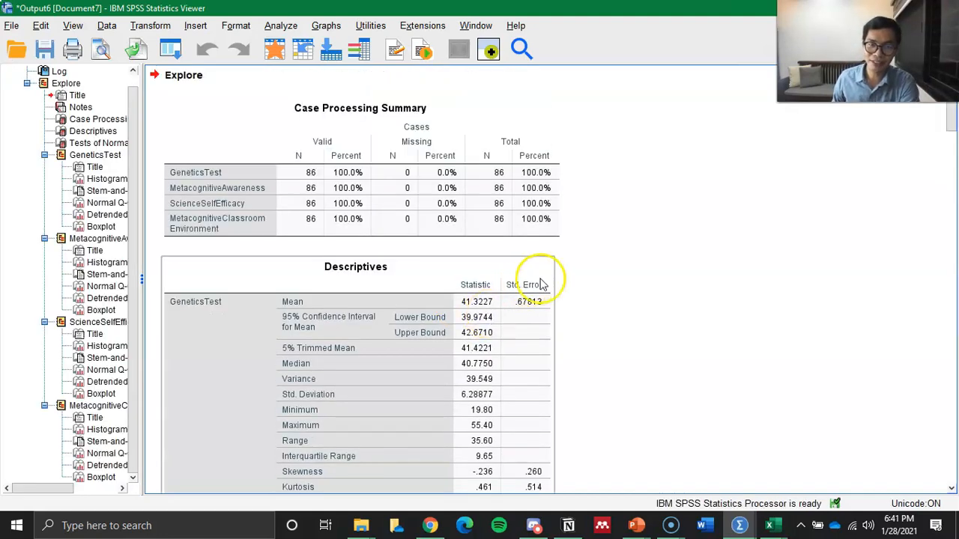
Examine the Descriptives and Tests of Normality tables for the four variables in the Explore output.
scroll(406, 215, "up", 1)
scroll(570, 221, "down", 10)
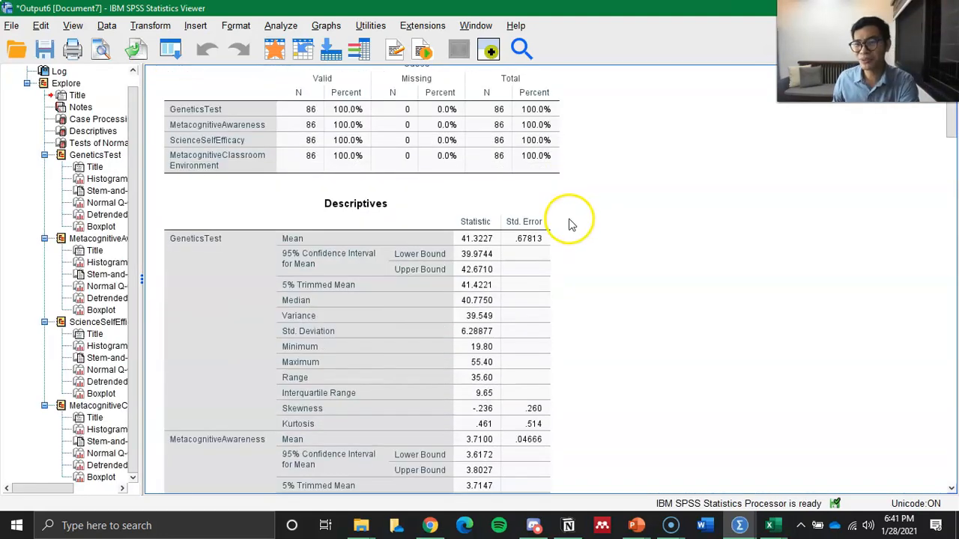
scroll(569, 226, "down", 10)
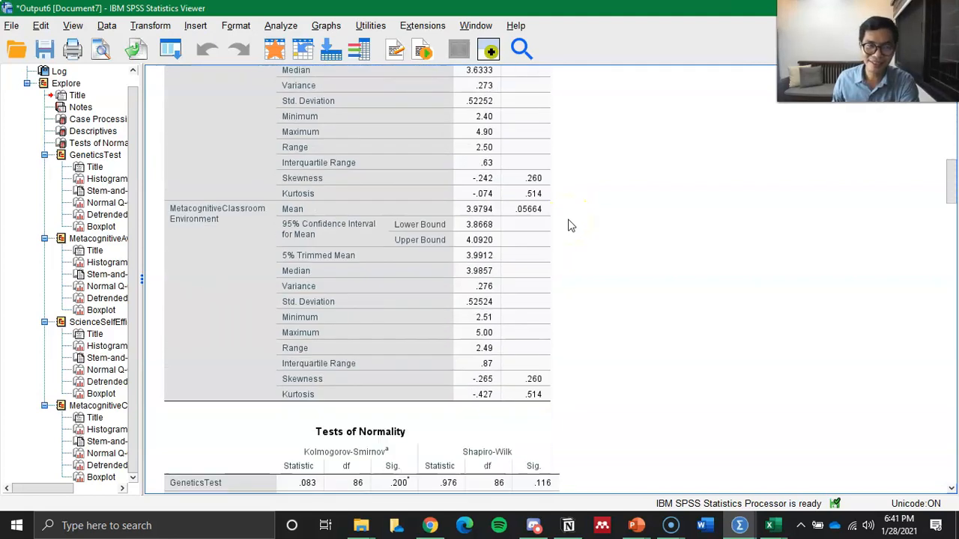
scroll(557, 214, "up", 2)
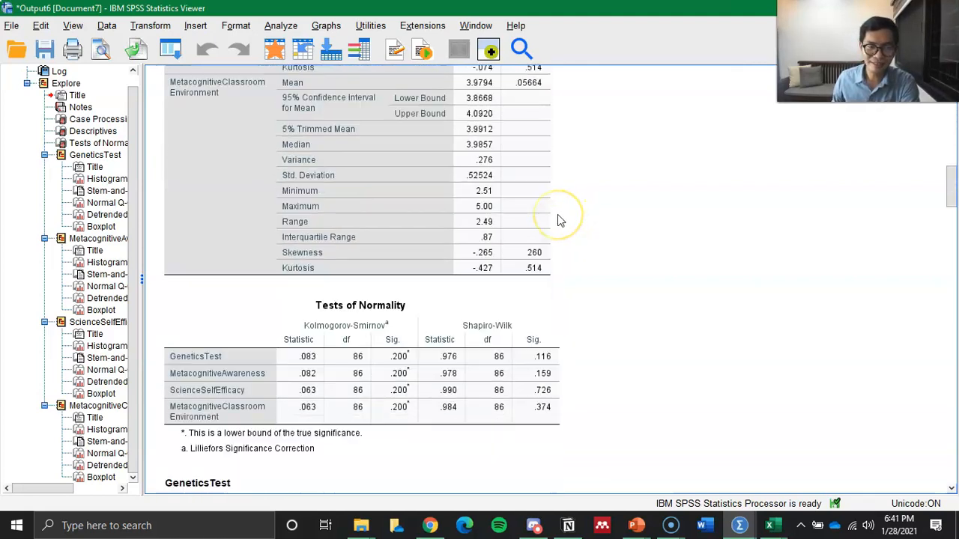
scroll(546, 225, "down", 2)
left_click(322, 295)
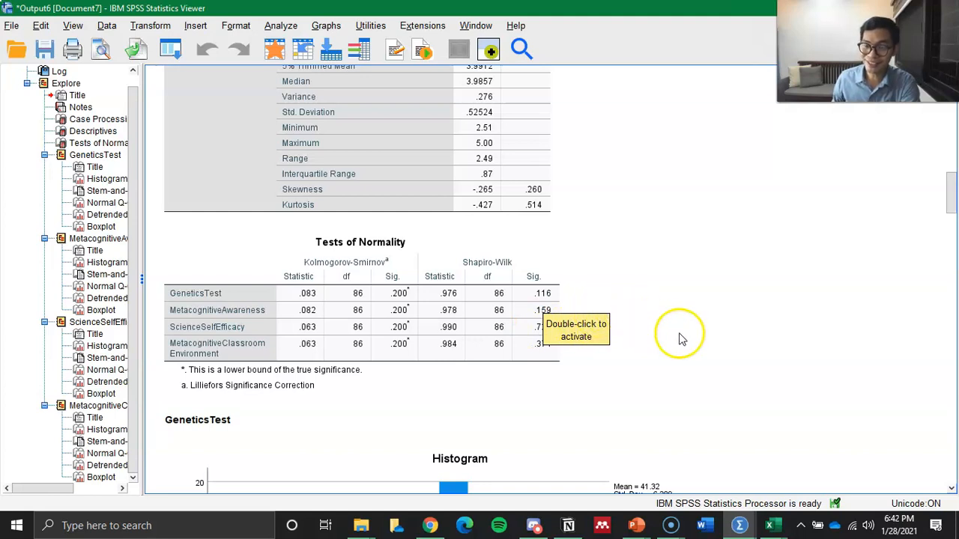
left_click(650, 377)
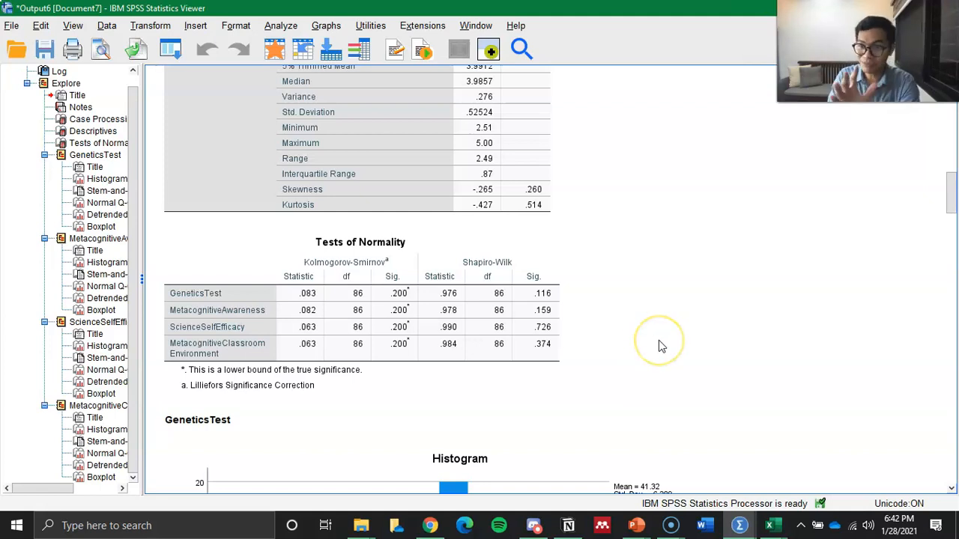
Return to the molecular genetics data set and open a Bivariate Correlations analysis.
left_click(739, 525)
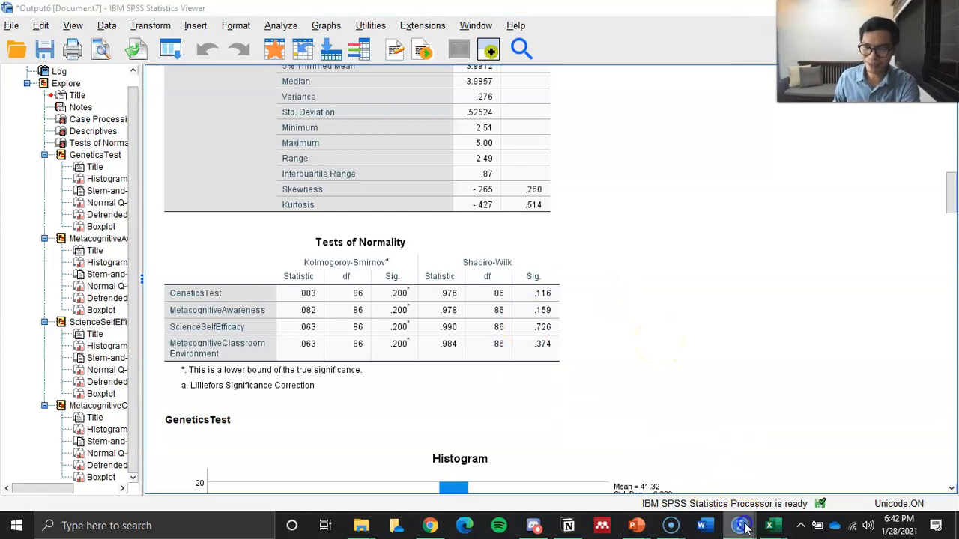
left_click(660, 458)
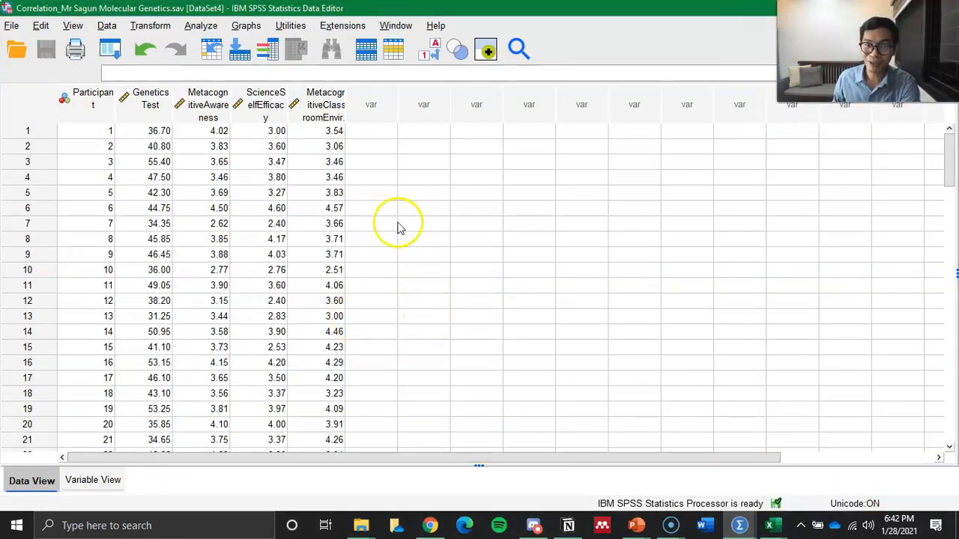
left_click(200, 27)
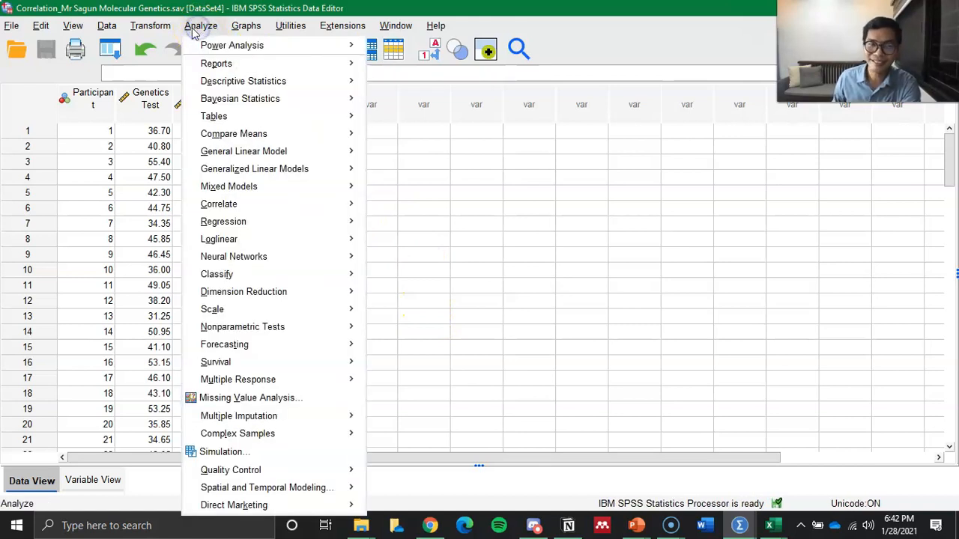
mouse_move(254, 211)
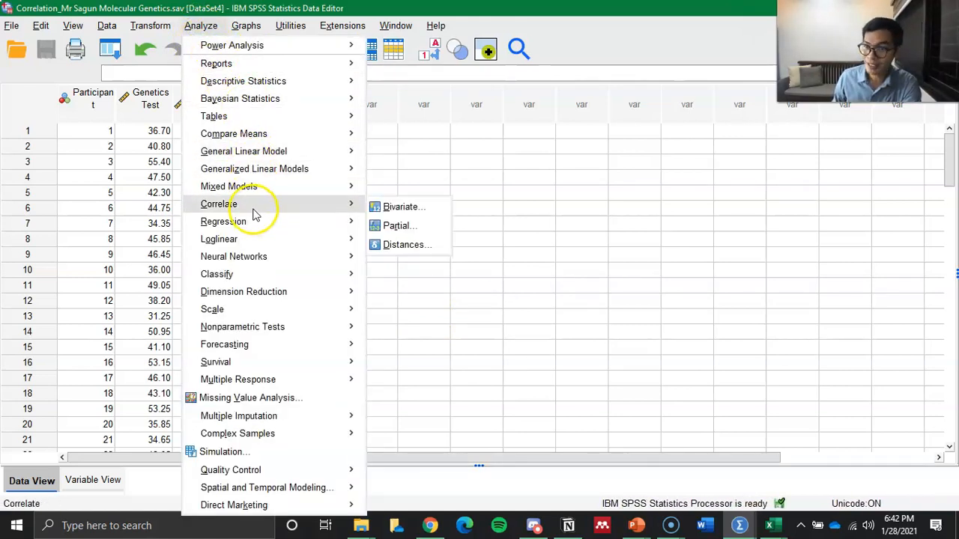
left_click(403, 213)
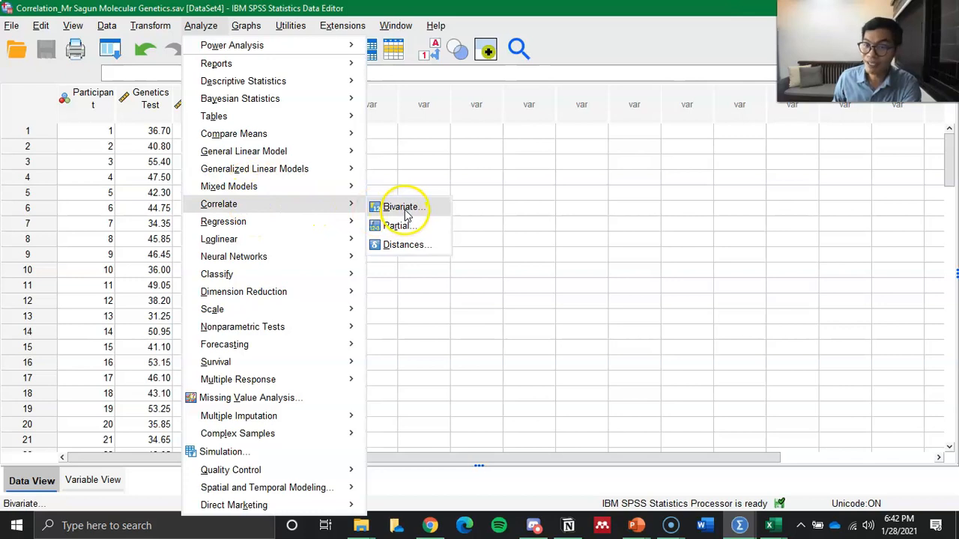
left_click(403, 209)
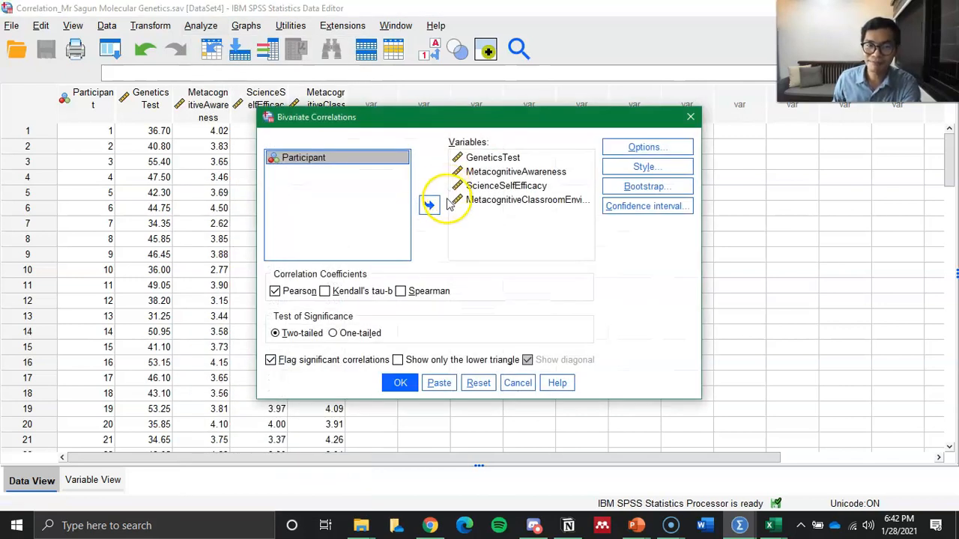
Remove all four scale variables from the correlation's variable selection.
left_click(487, 159)
left_click(504, 157)
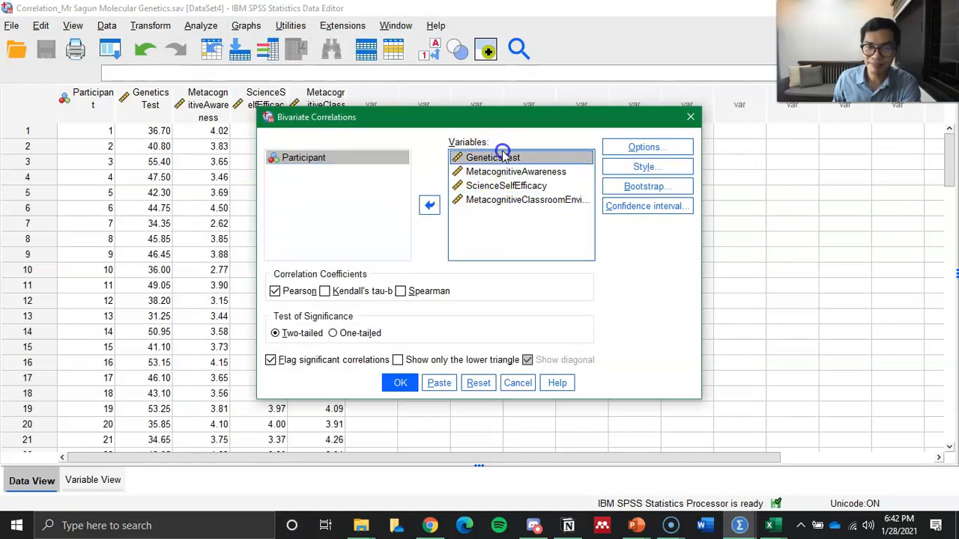
left_click(432, 212)
left_click_drag(480, 157, 336, 186)
left_click_drag(497, 155, 333, 201)
left_click_drag(481, 158, 339, 215)
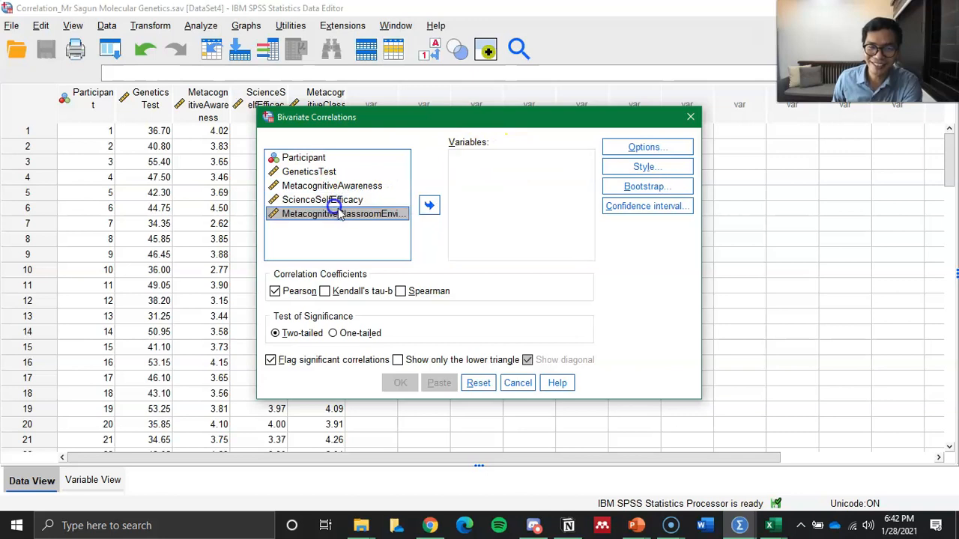
Add GeneticsTest, MetacognitiveAwareness, ScienceSelfEfficacy and the metacognitive classroom environment variable, in that order, to the correlation's variables.
left_click(306, 173)
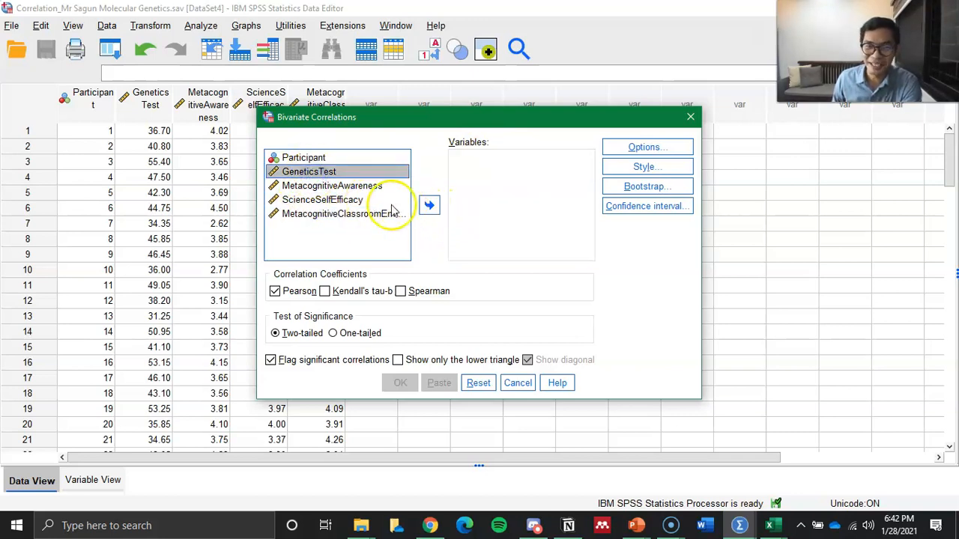
left_click(428, 208)
left_click(318, 174)
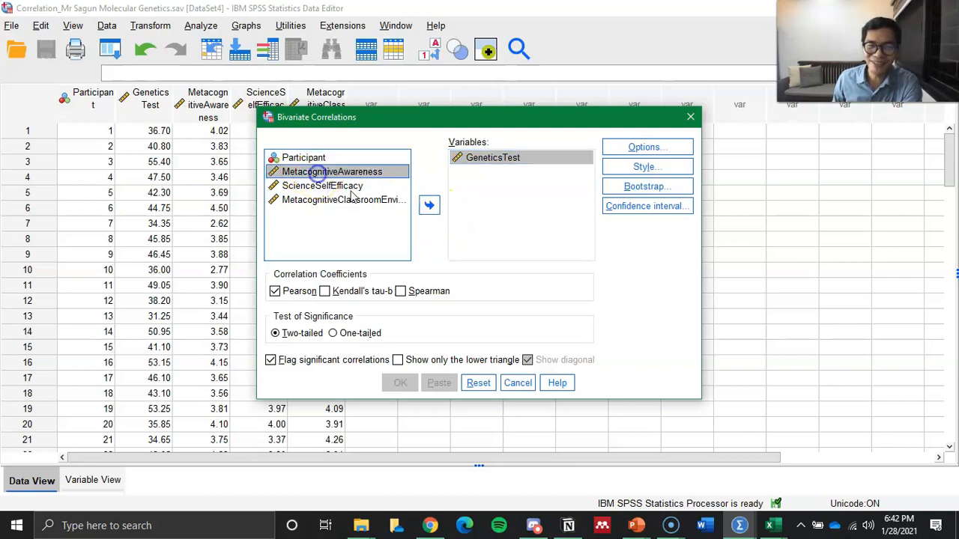
left_click(428, 205)
left_click(337, 172)
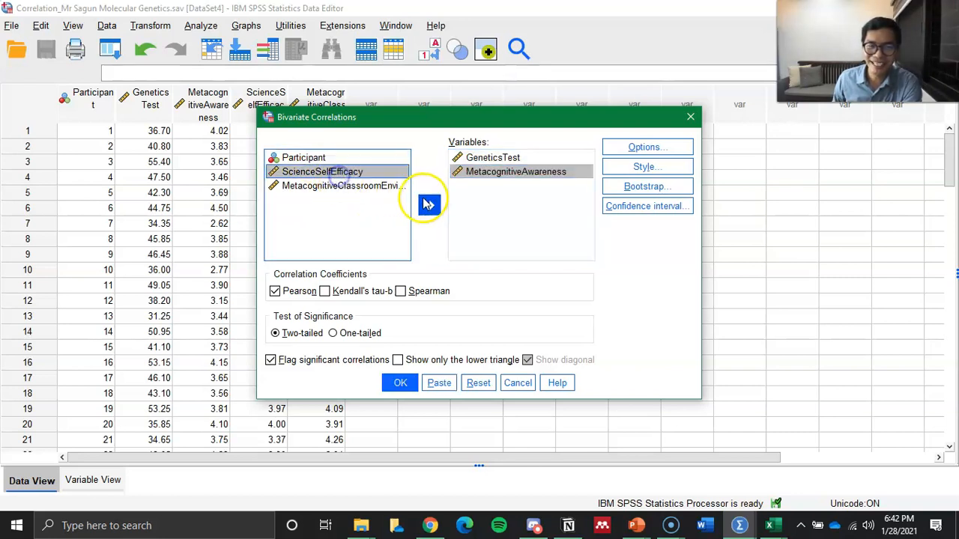
left_click(428, 205)
left_click(346, 174)
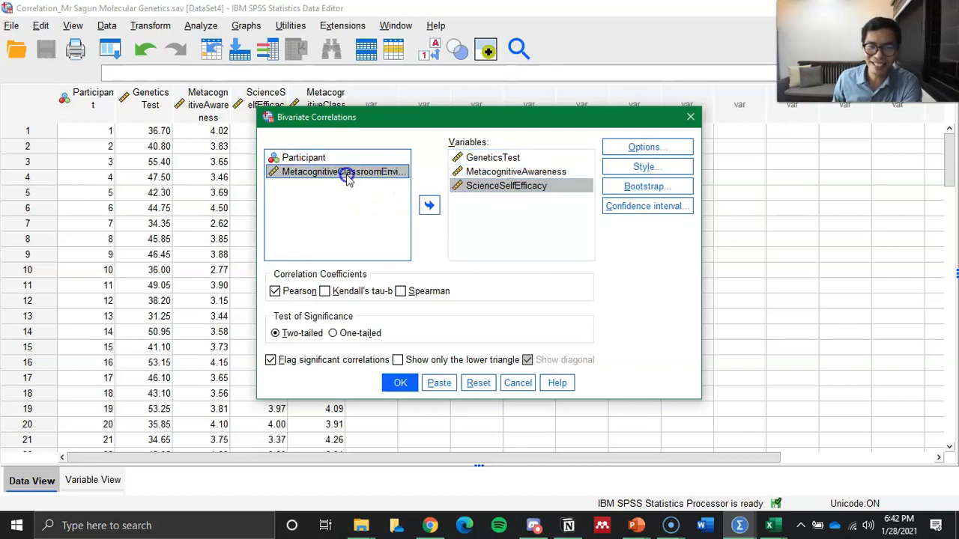
left_click(424, 208)
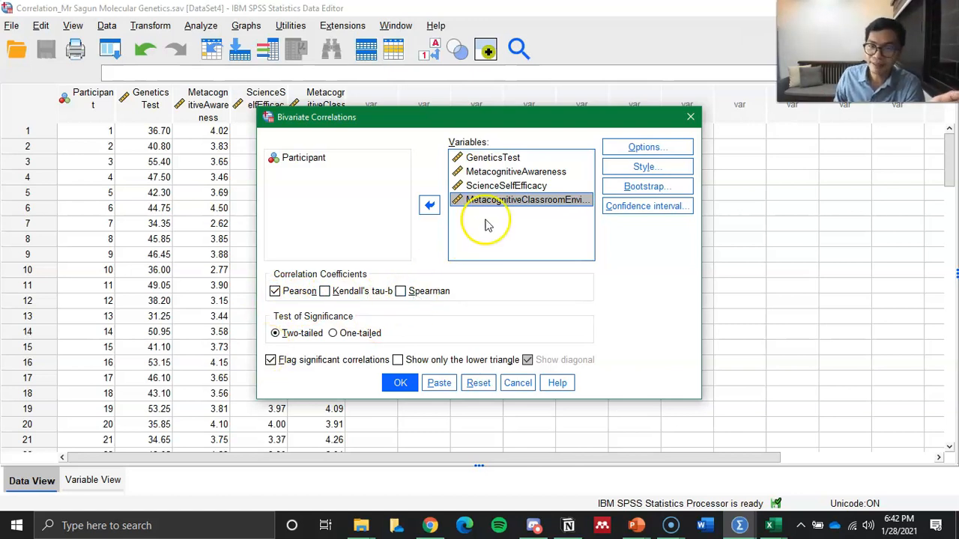
Include means and standard deviations in the correlation options and run the two-tailed Pearson analysis with significant correlations flagged.
left_click(648, 147)
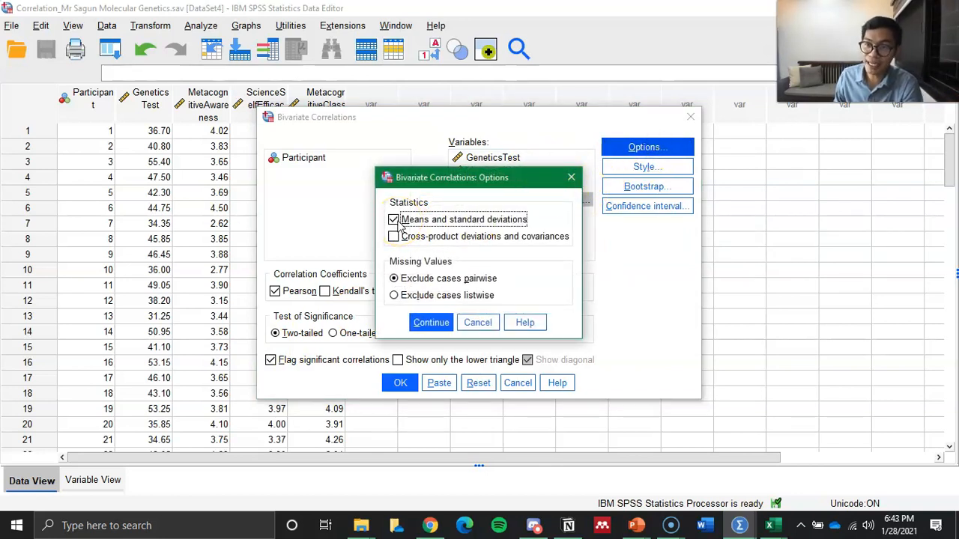
left_click(425, 323)
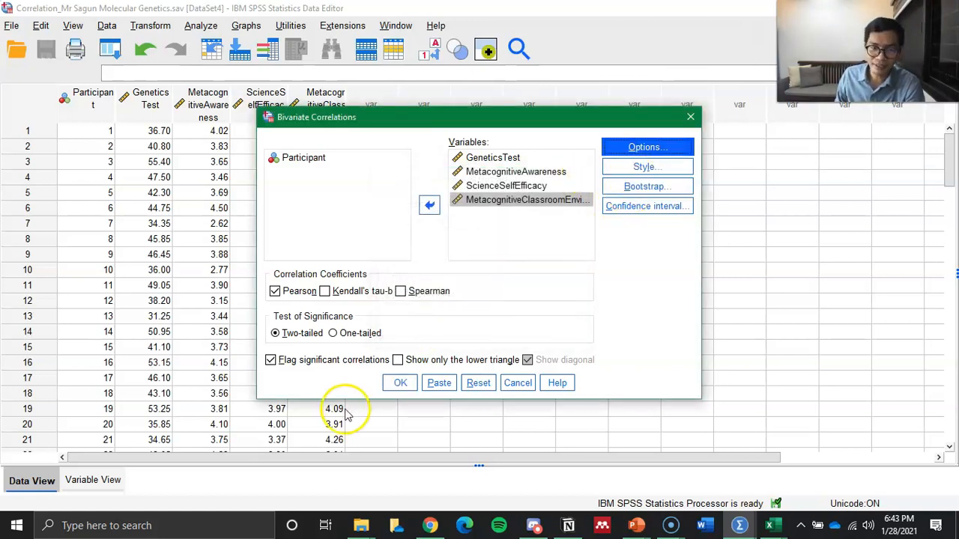
left_click(401, 384)
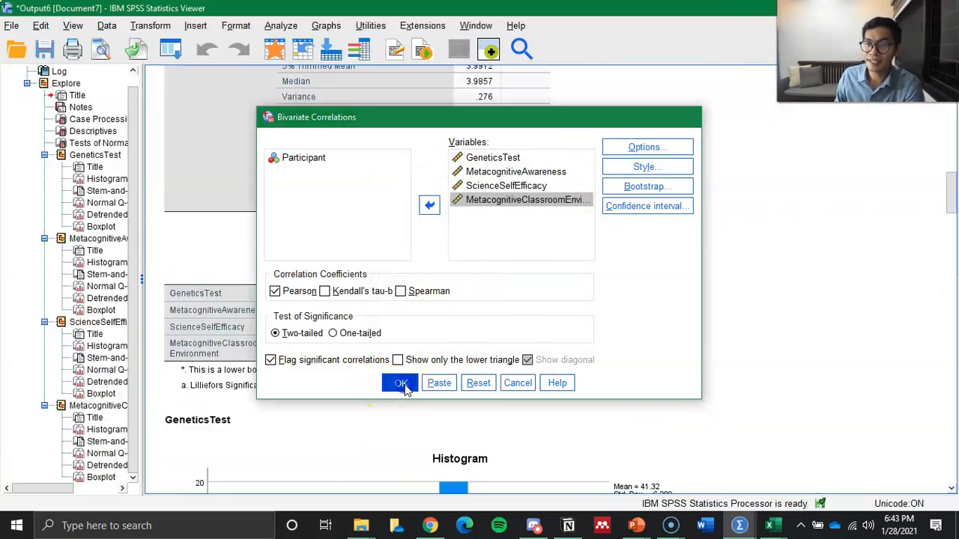
Examine the Descriptive Statistics and Correlations tables for the four variables in the correlation output.
scroll(522, 341, "down", 4)
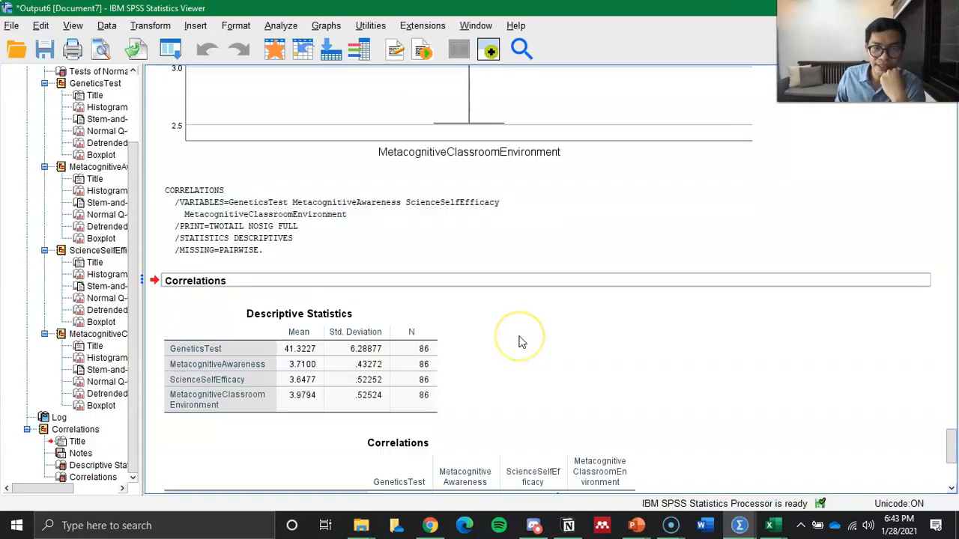
scroll(522, 342, "down", 2)
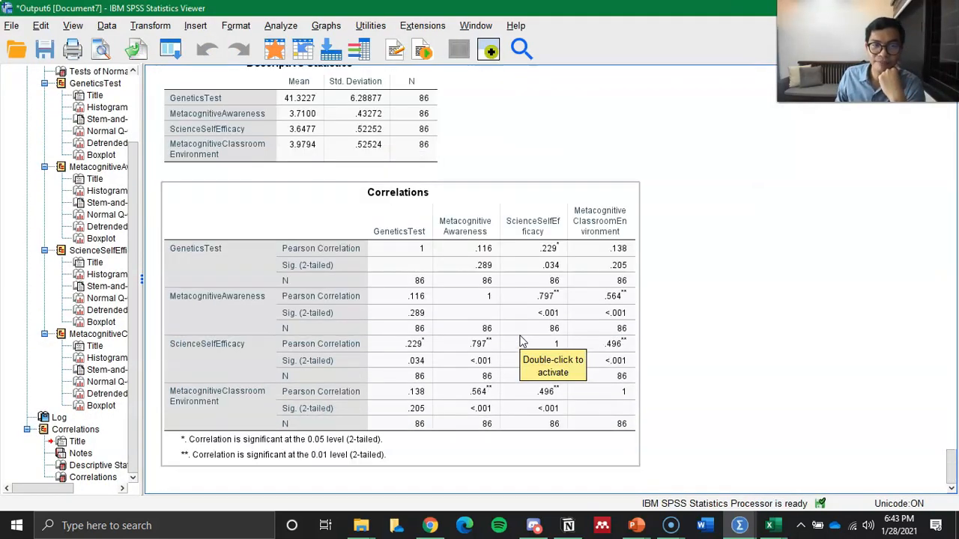
scroll(304, 180, "up", 2)
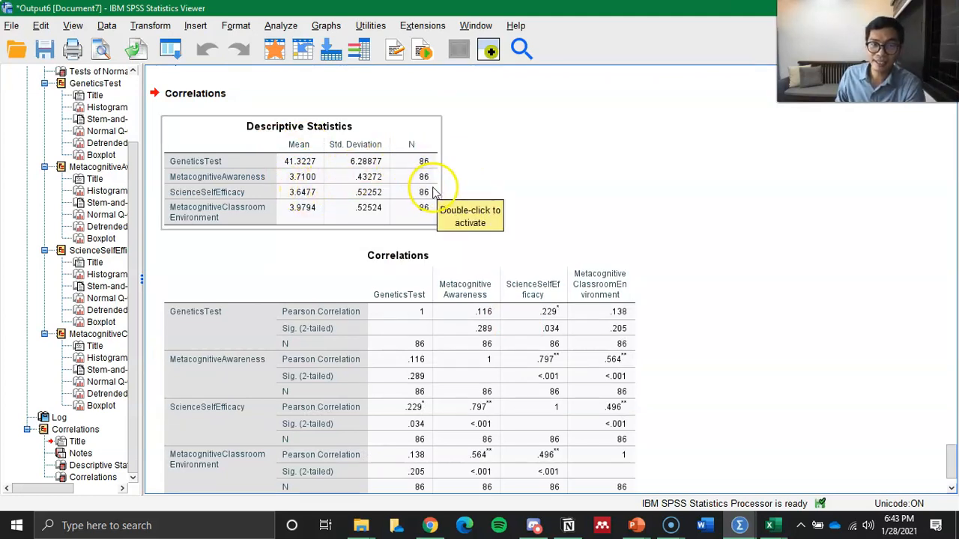
scroll(623, 171, "down", 1)
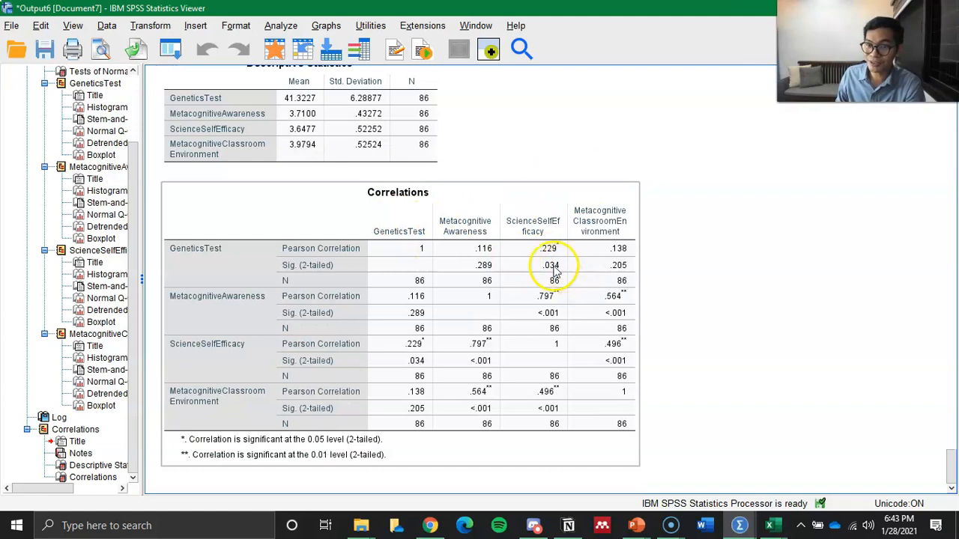